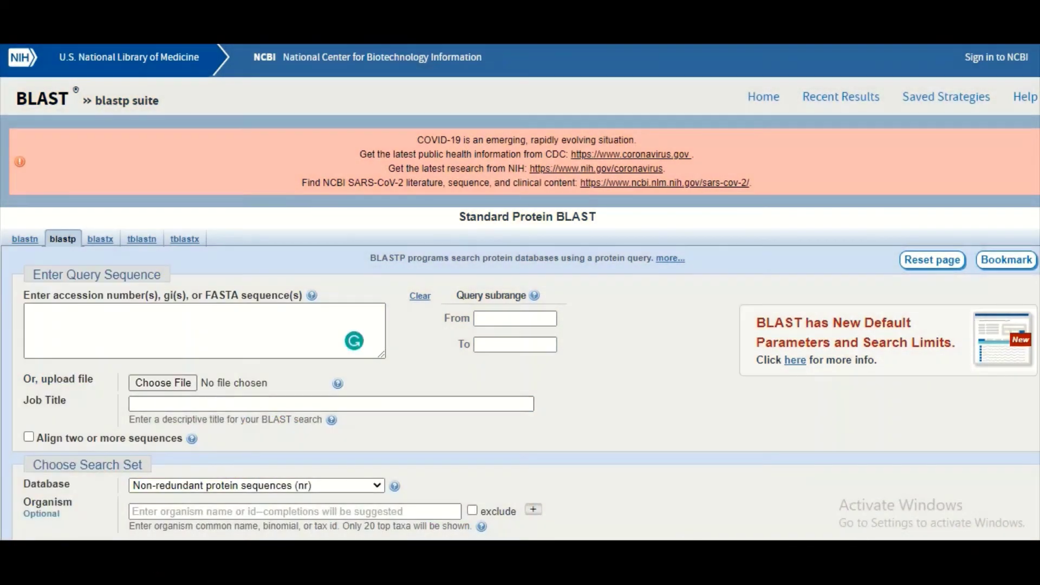
- Paste the p53 isoform 2 protein sequence from P53.txt into the blastp query box
scroll(520, 293, down, 2)
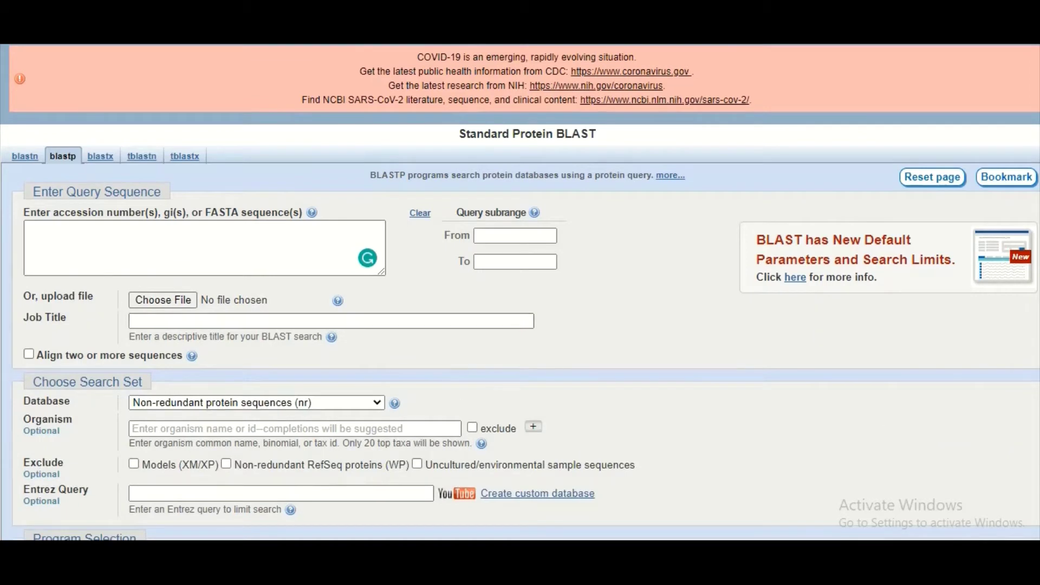
key(alt+Tab)
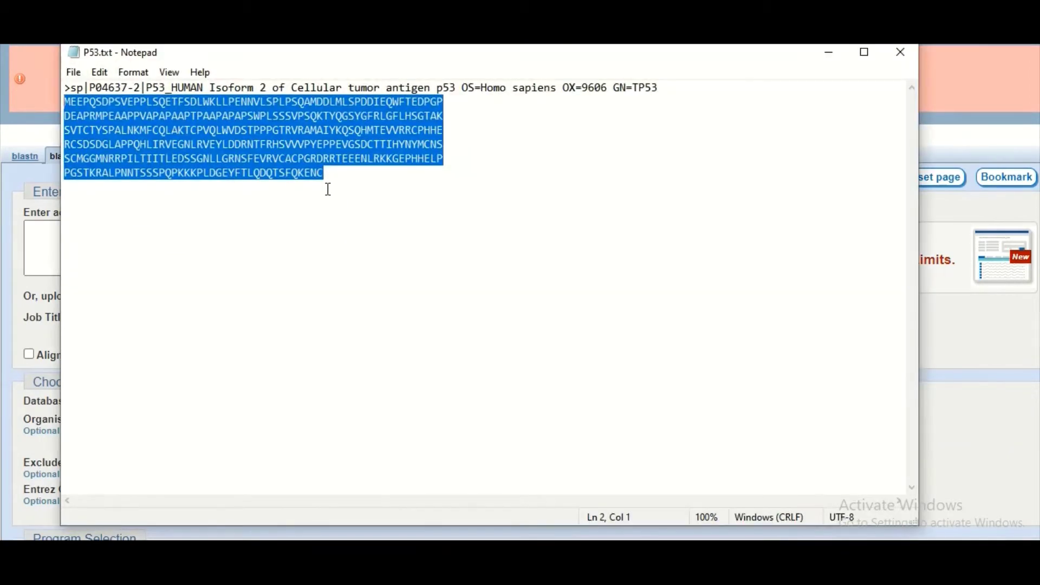
click(829, 51)
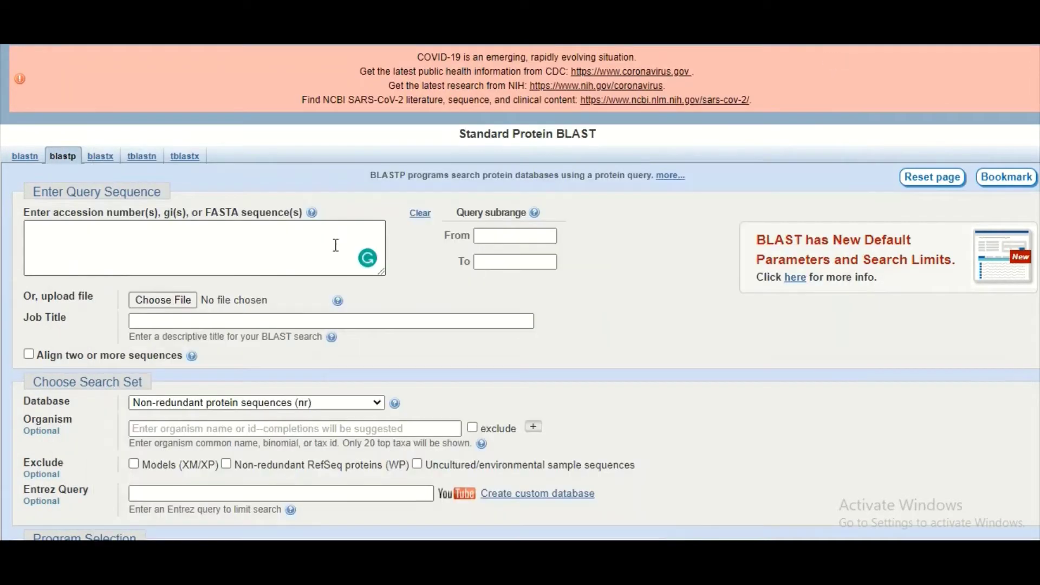
click(287, 249)
key(ctrl+v)
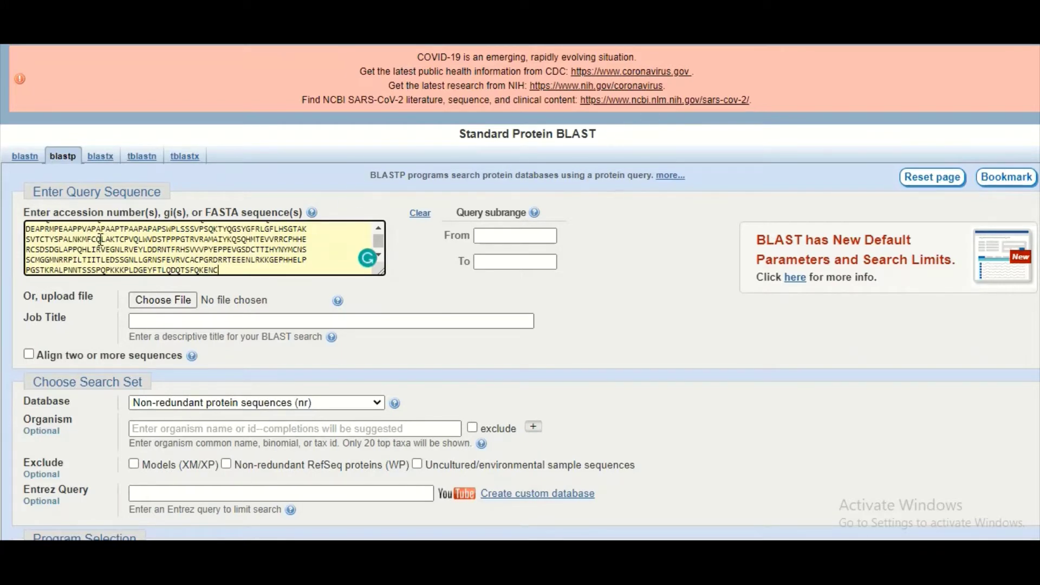
scroll(521, 293, down, 3)
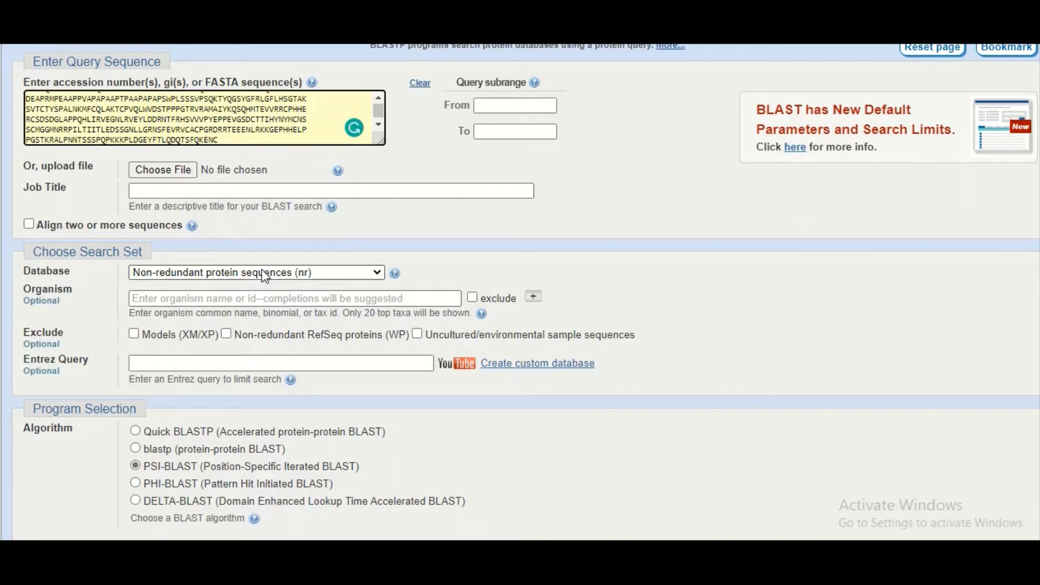
click(380, 268)
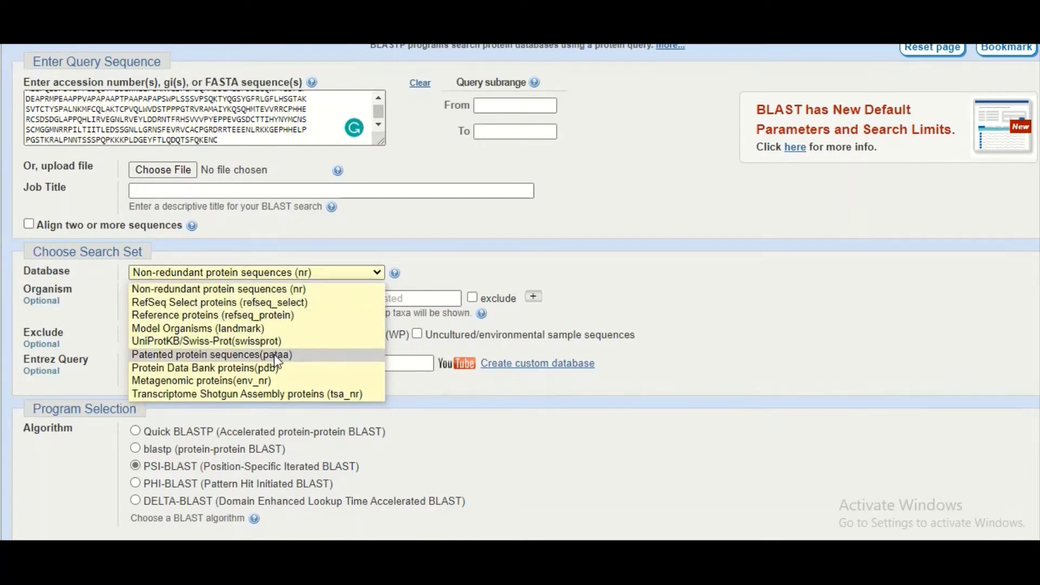
click(272, 289)
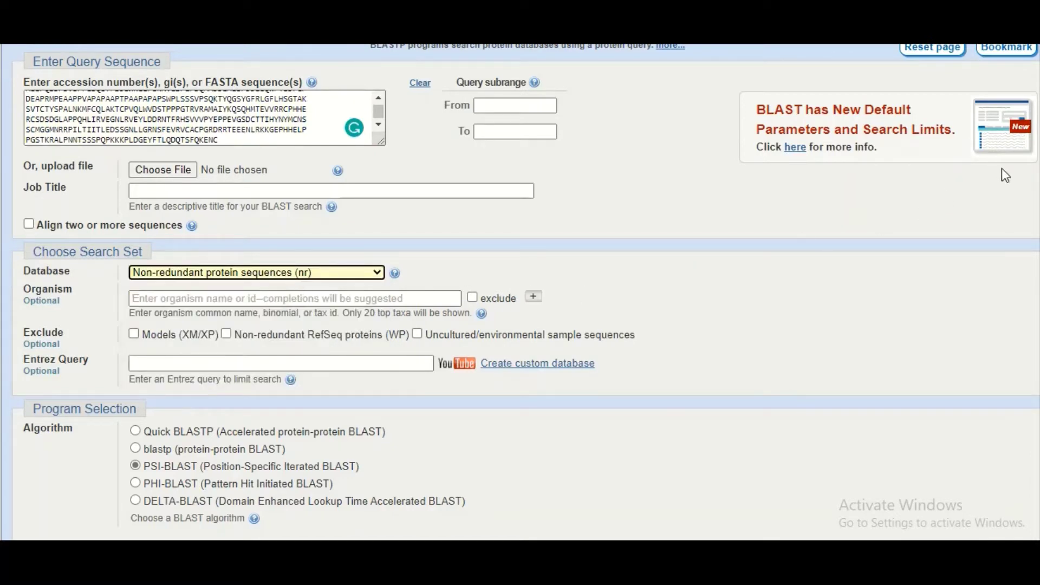
scroll(1006, 174, down, 3)
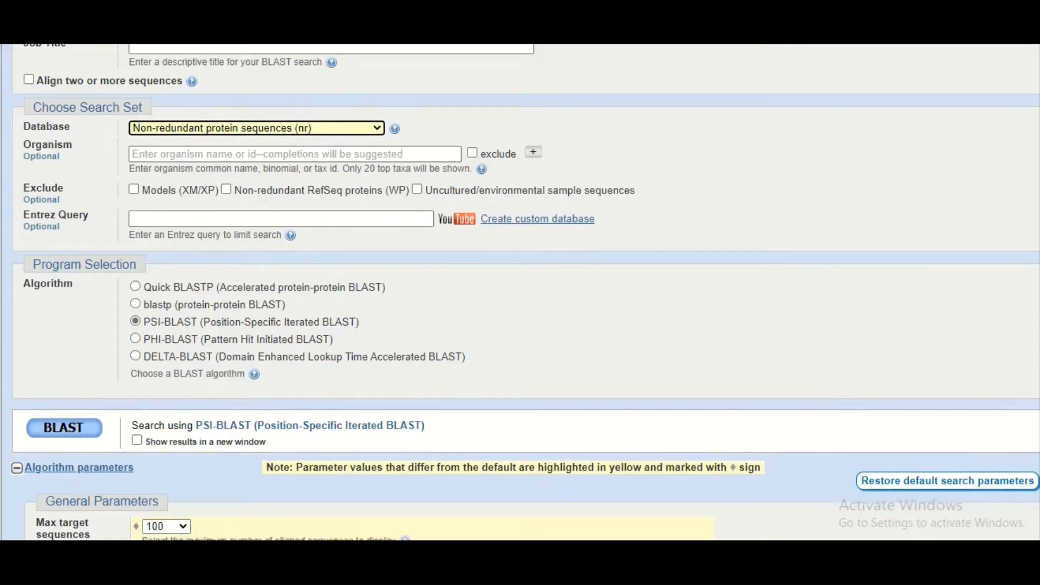
- Collapse Algorithm parameters and submit the PSI-BLAST search of the 341-residue p53 query against nr
scroll(638, 235, down, 2)
click(38, 336)
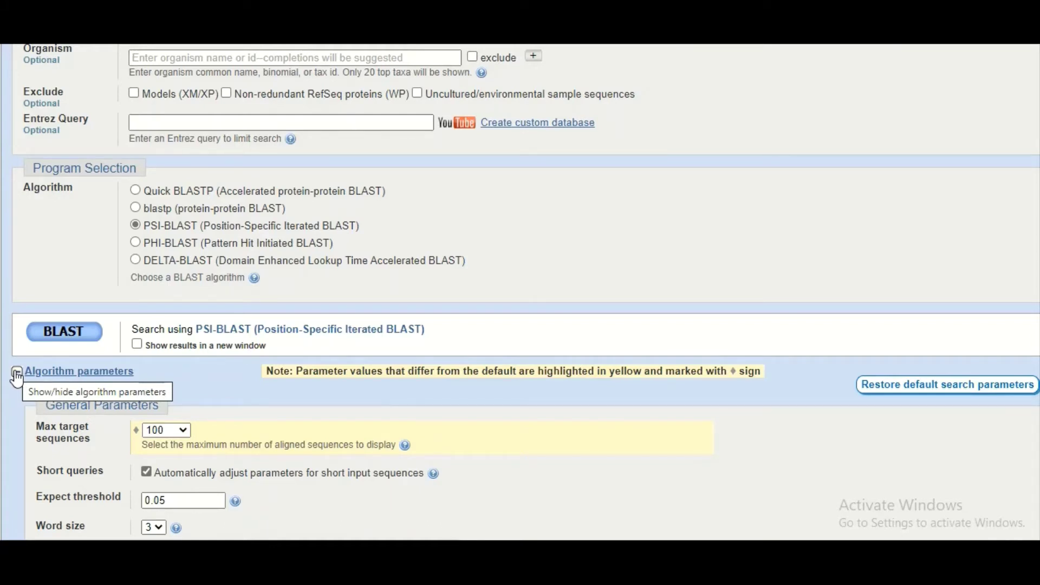
click(17, 373)
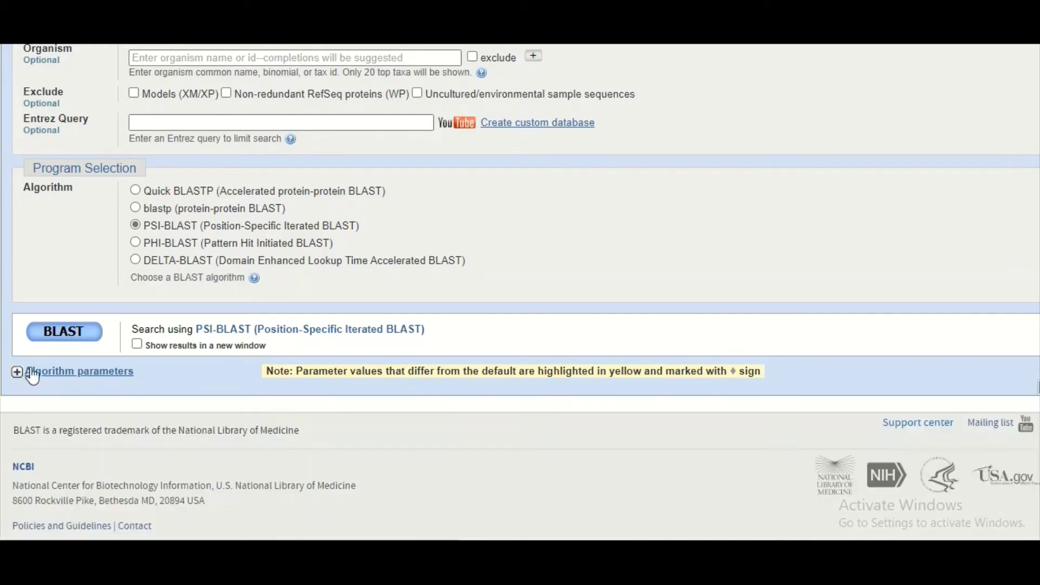
click(92, 341)
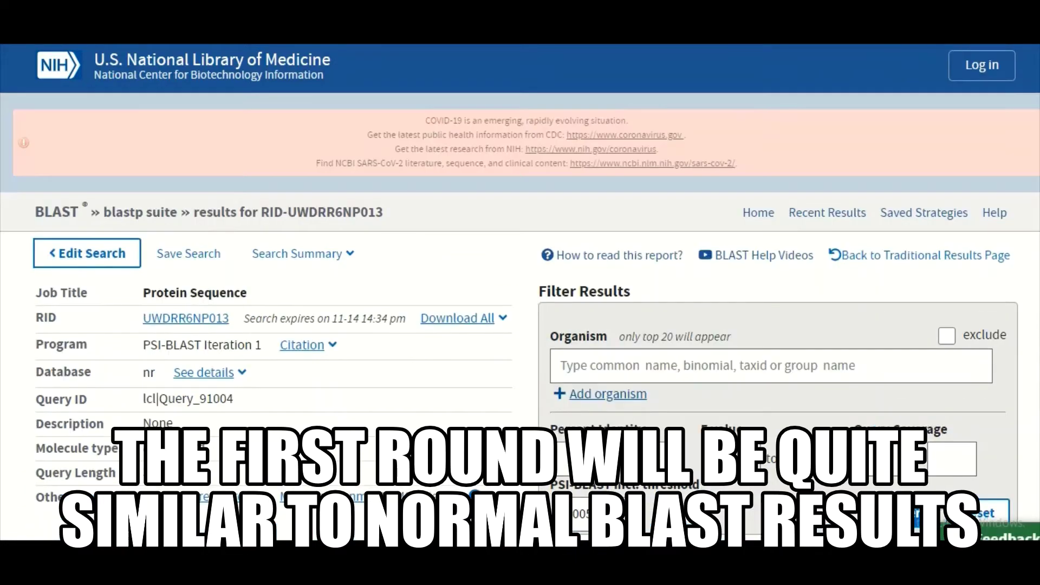
scroll(520, 293, down, 7)
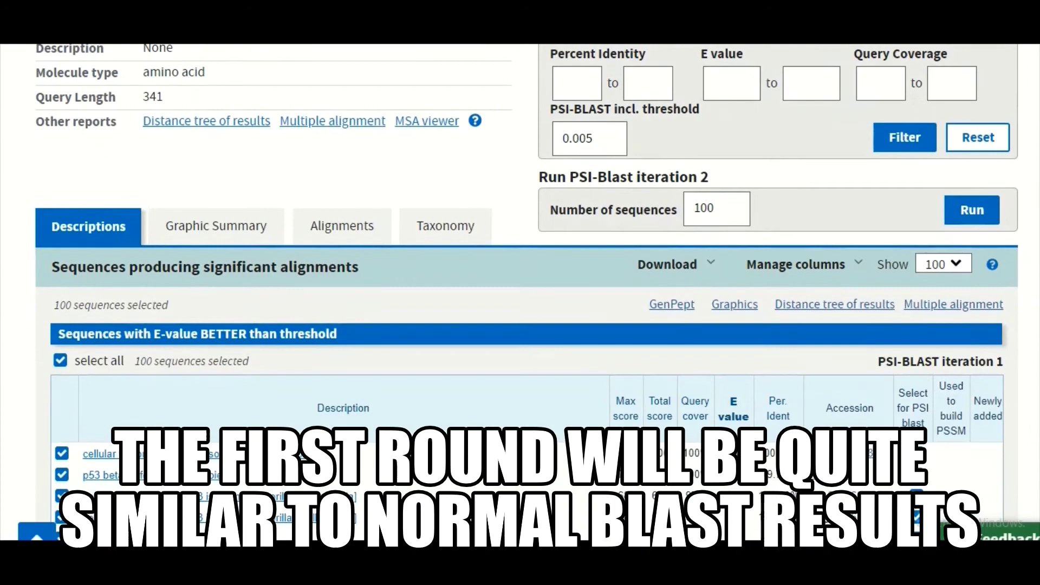
scroll(520, 292, down, 2)
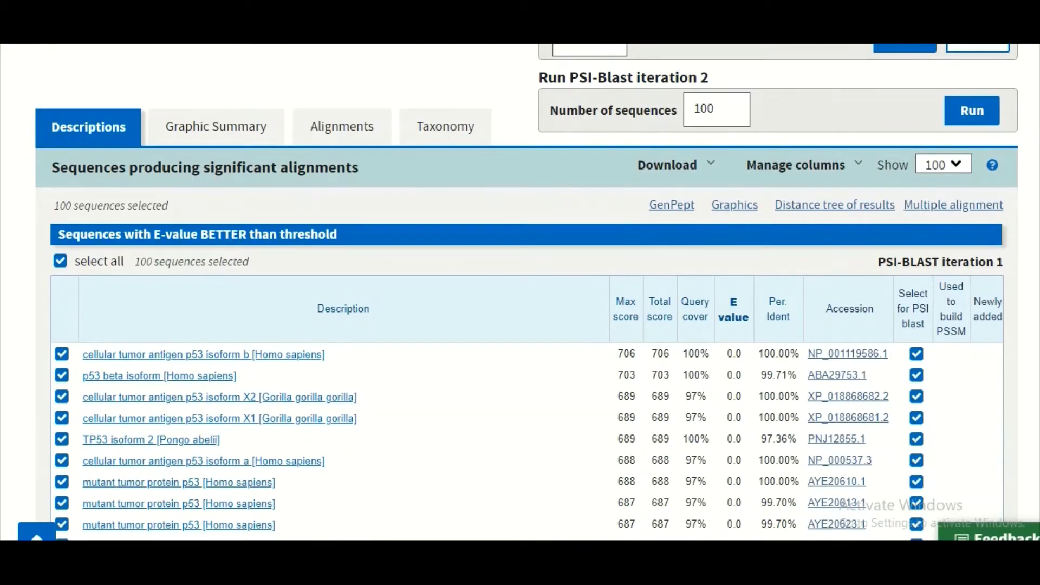
scroll(521, 292, down, 1)
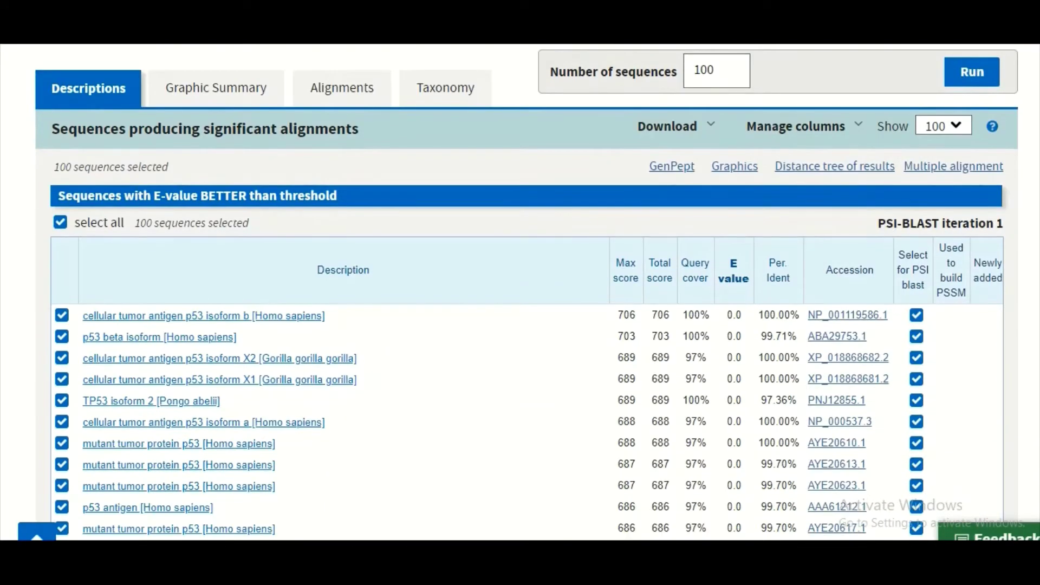
scroll(520, 292, down, 2)
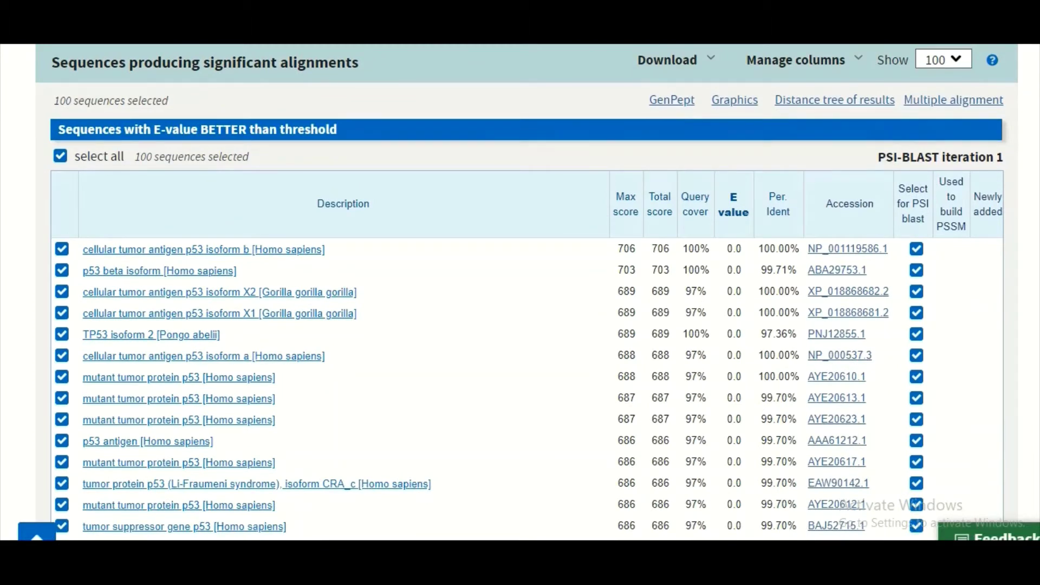
scroll(520, 293, up, 1)
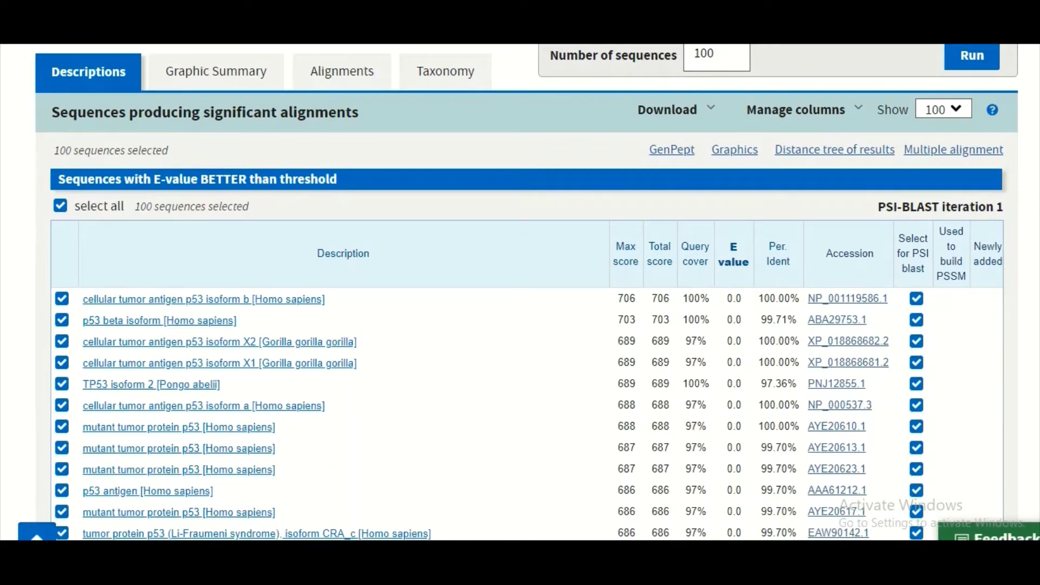
scroll(520, 293, down, 2)
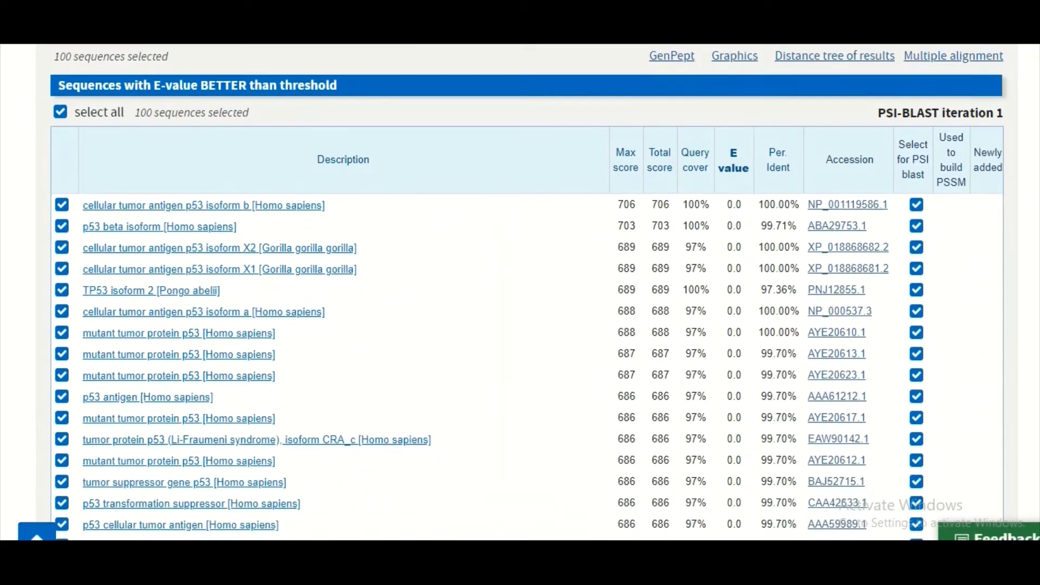
scroll(521, 293, down, 2)
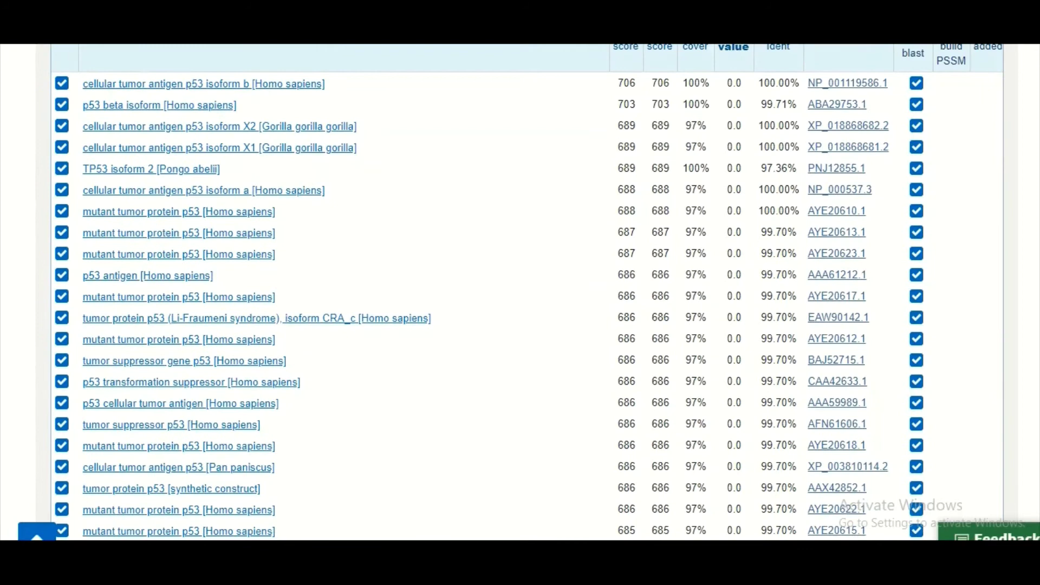
scroll(520, 292, down, 3)
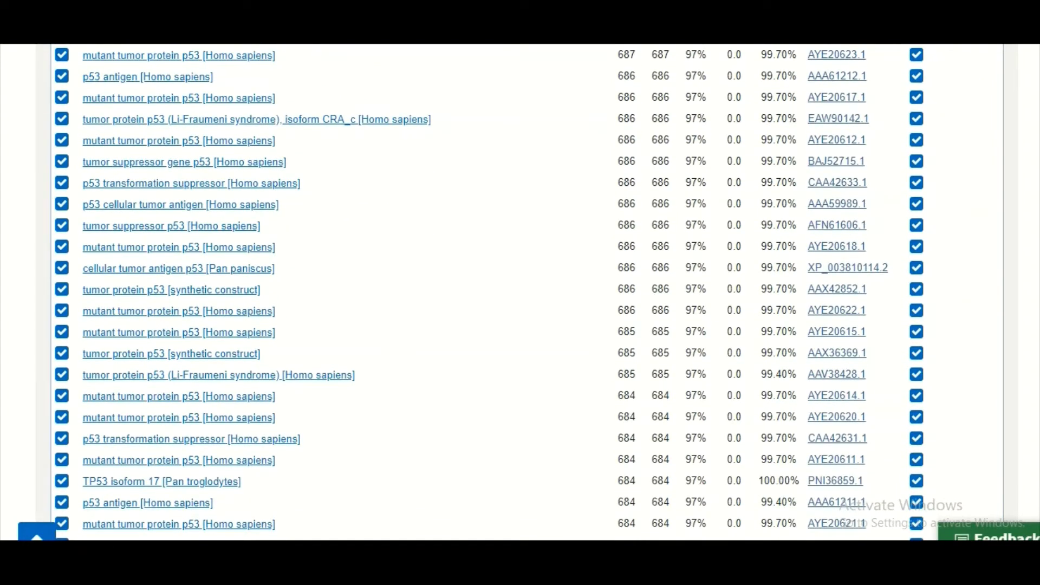
scroll(521, 293, down, 3)
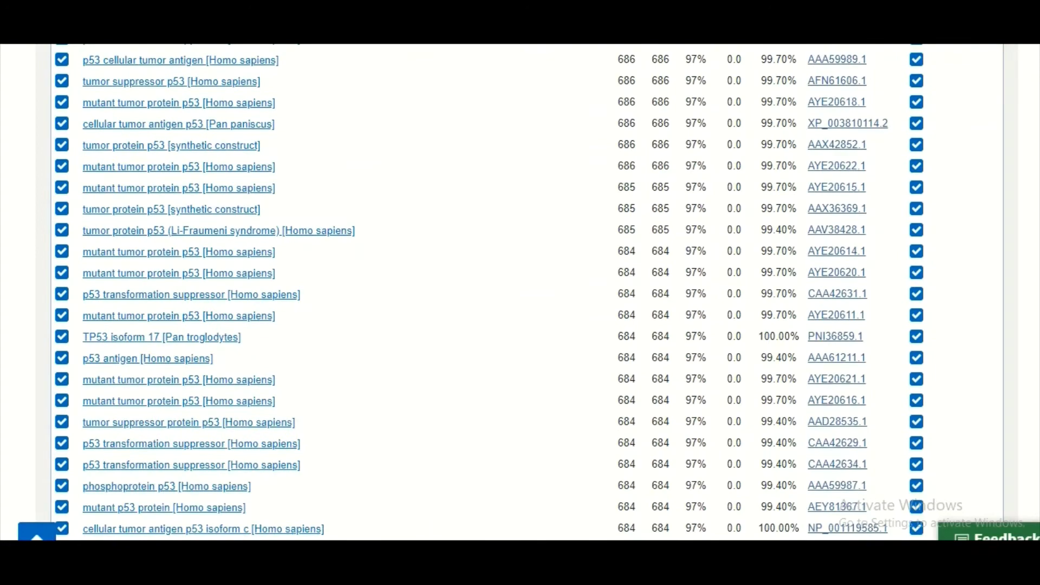
scroll(520, 292, down, 4)
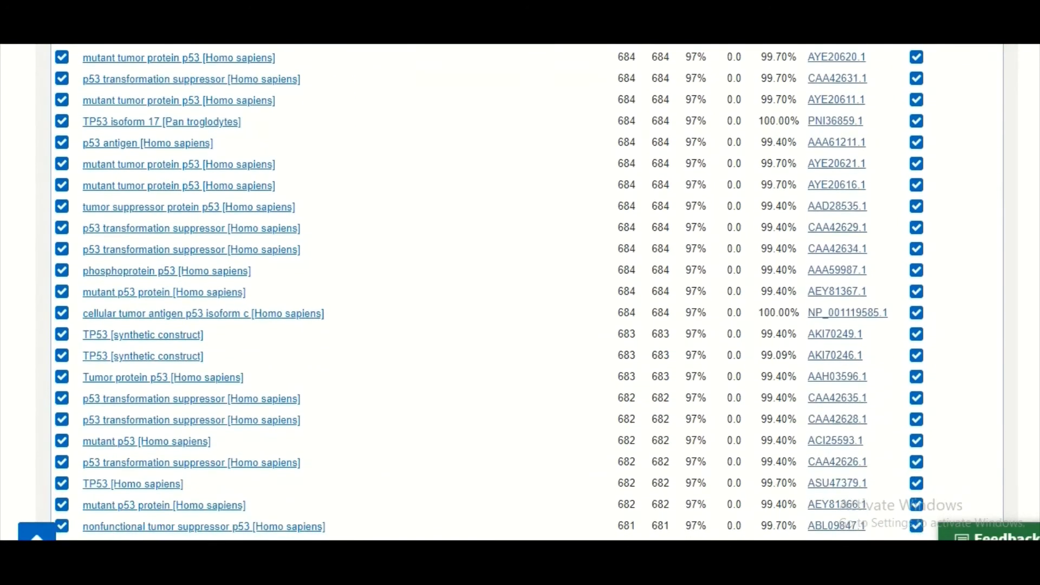
scroll(521, 293, up, 15)
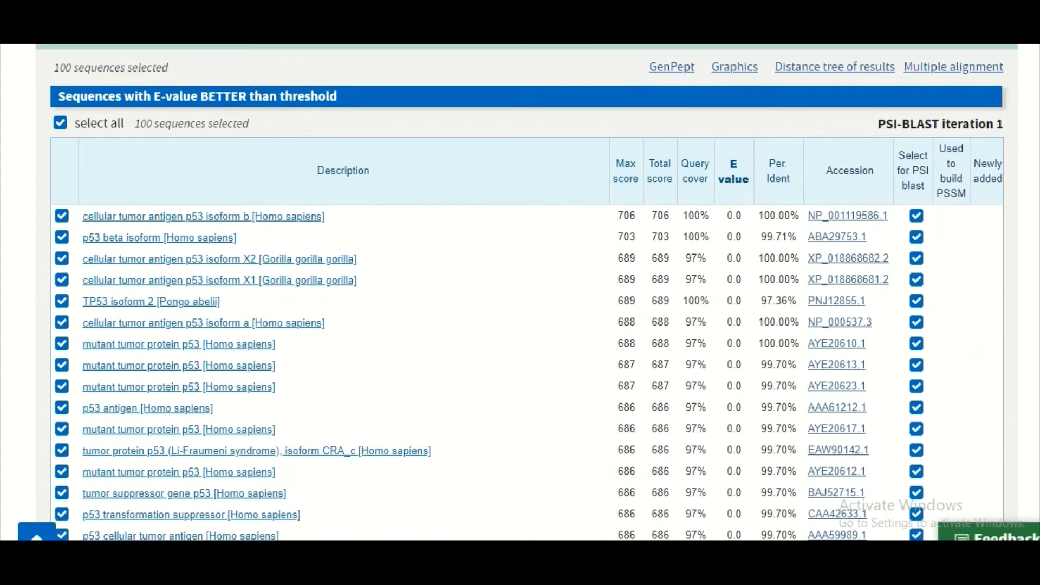
scroll(520, 293, down, 1)
scroll(520, 293, up, 1)
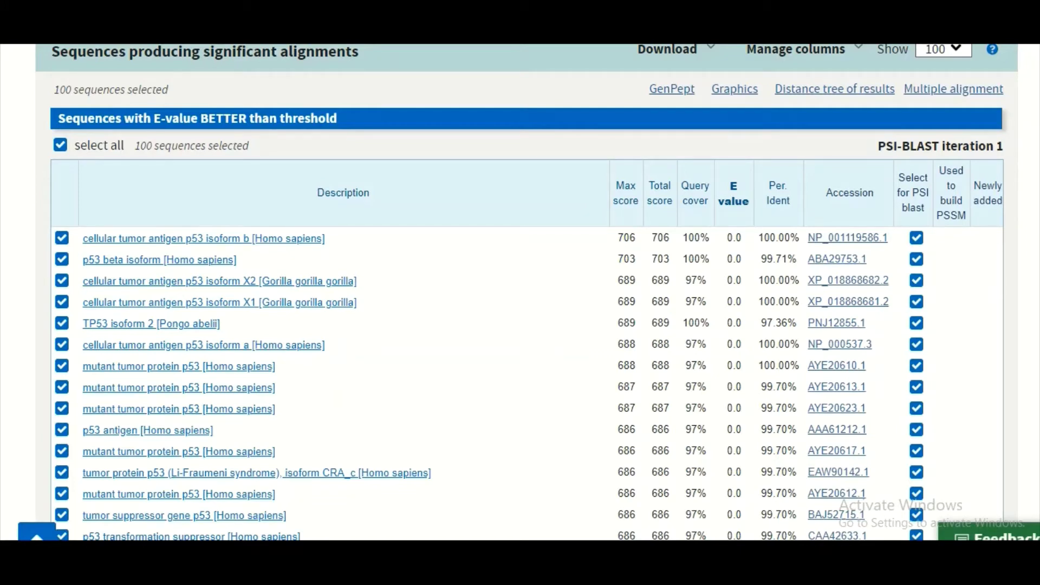
scroll(521, 293, down, 1)
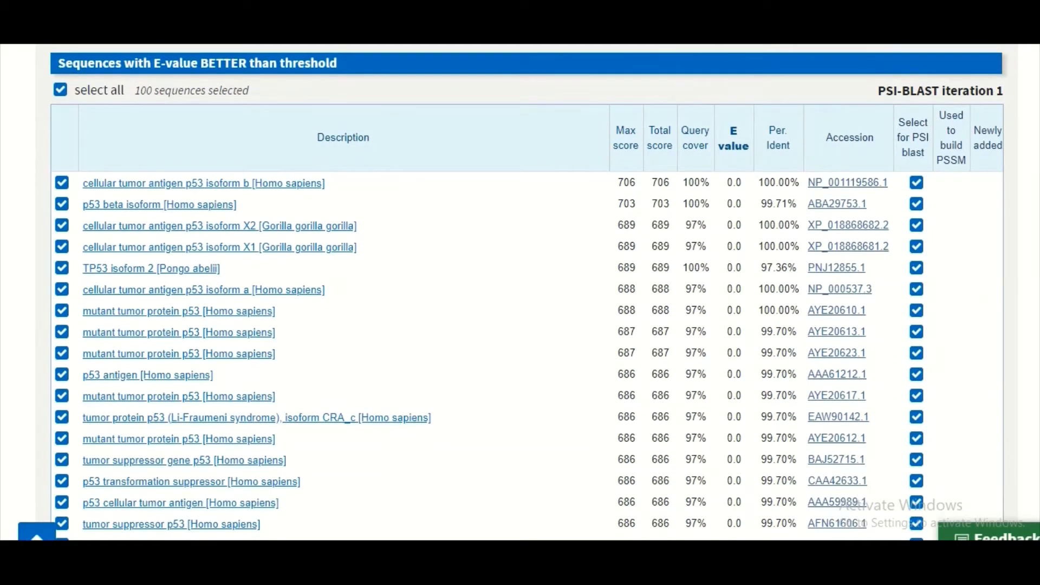
scroll(521, 292, down, 1)
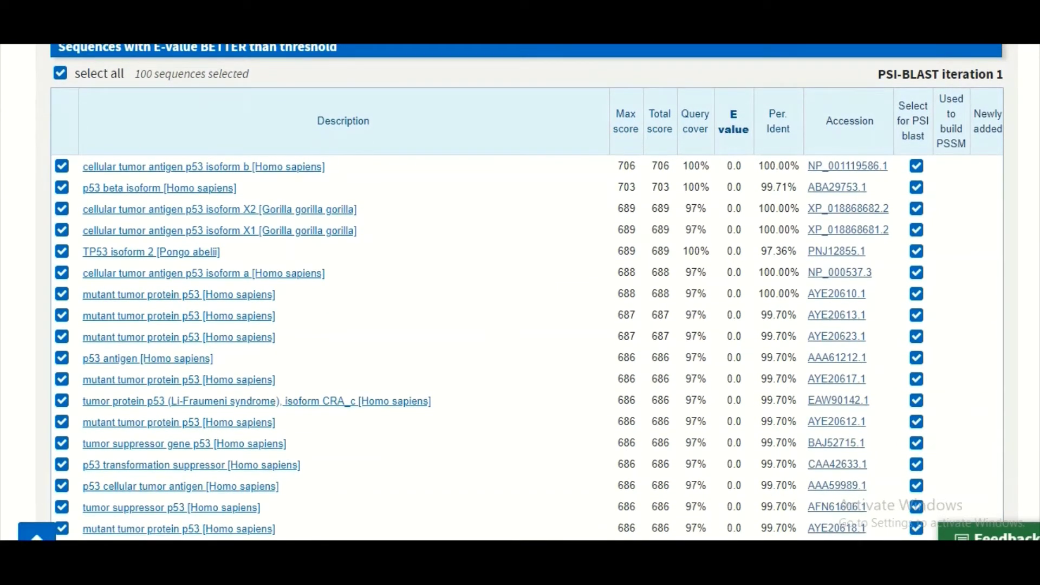
scroll(520, 293, down, 2)
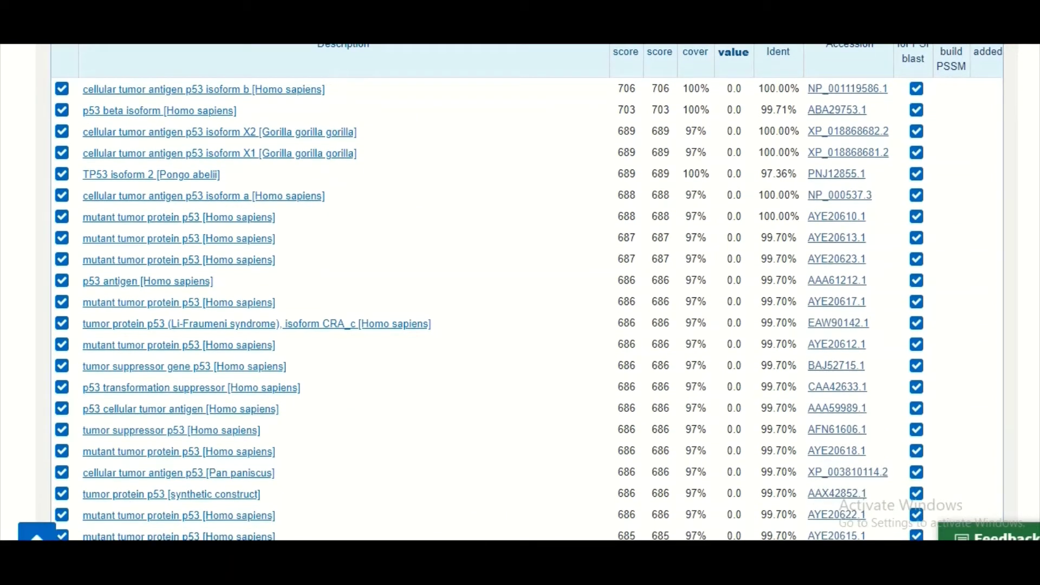
scroll(520, 294, down, 15)
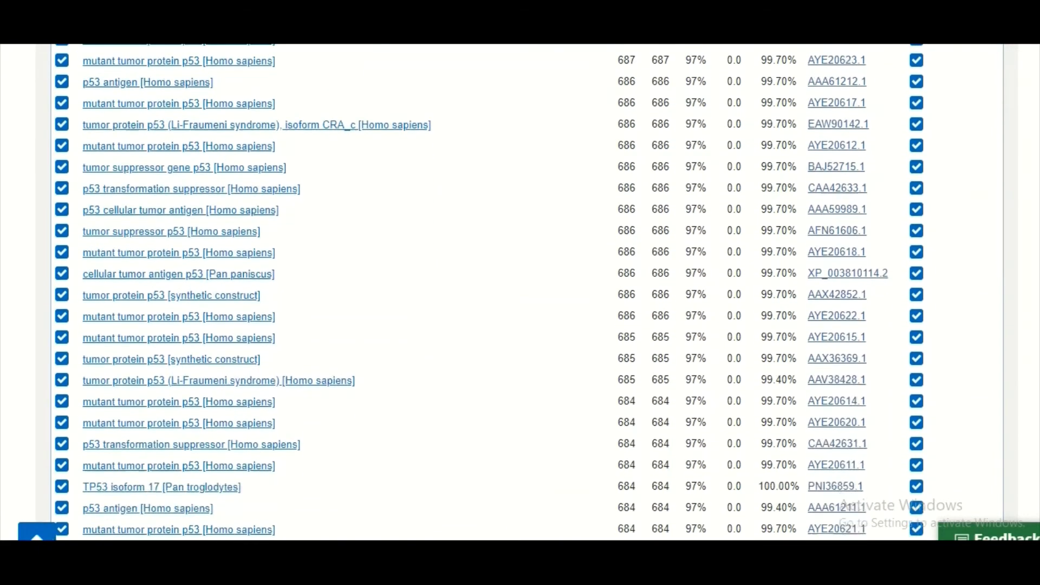
scroll(521, 293, down, 20)
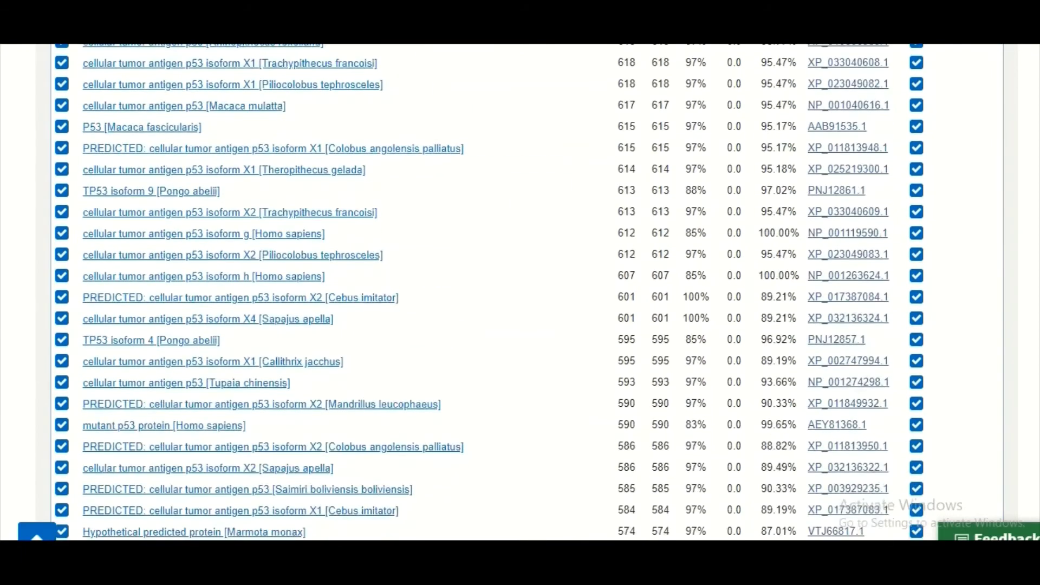
scroll(1027, 437, up, 10)
scroll(1027, 437, down, 15)
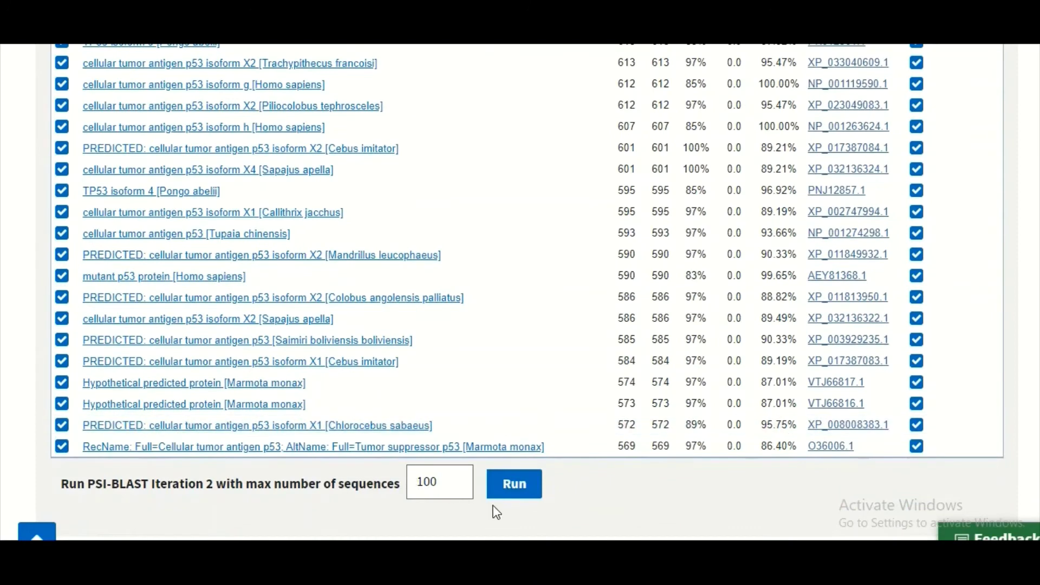
- Run PSI-BLAST iteration 2 with max sequences left at 100
click(522, 500)
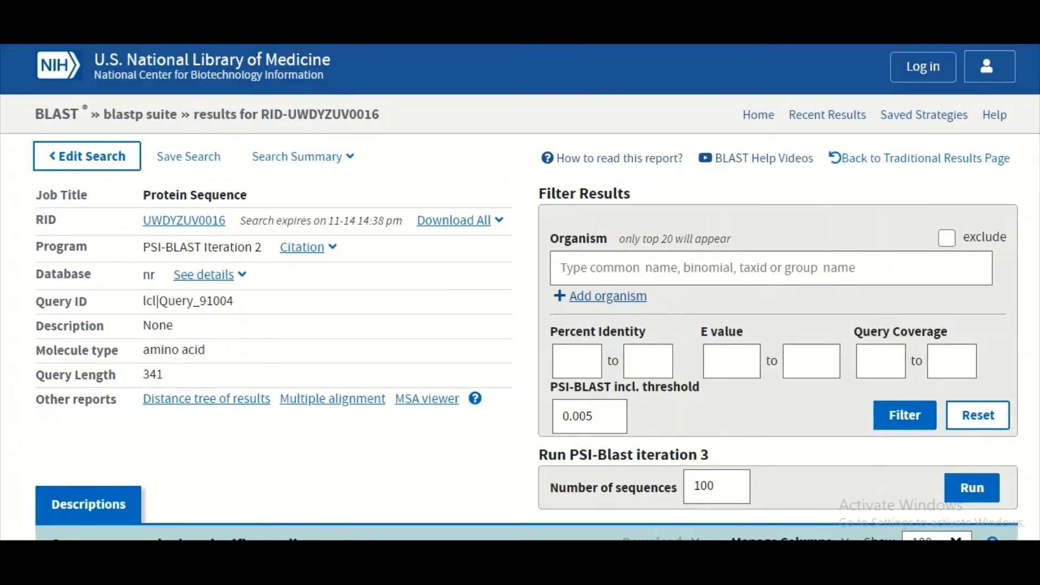
- Scroll the iteration 2 Descriptions table down to the yellow-highlighted newly added sequences
scroll(520, 292, down, 3)
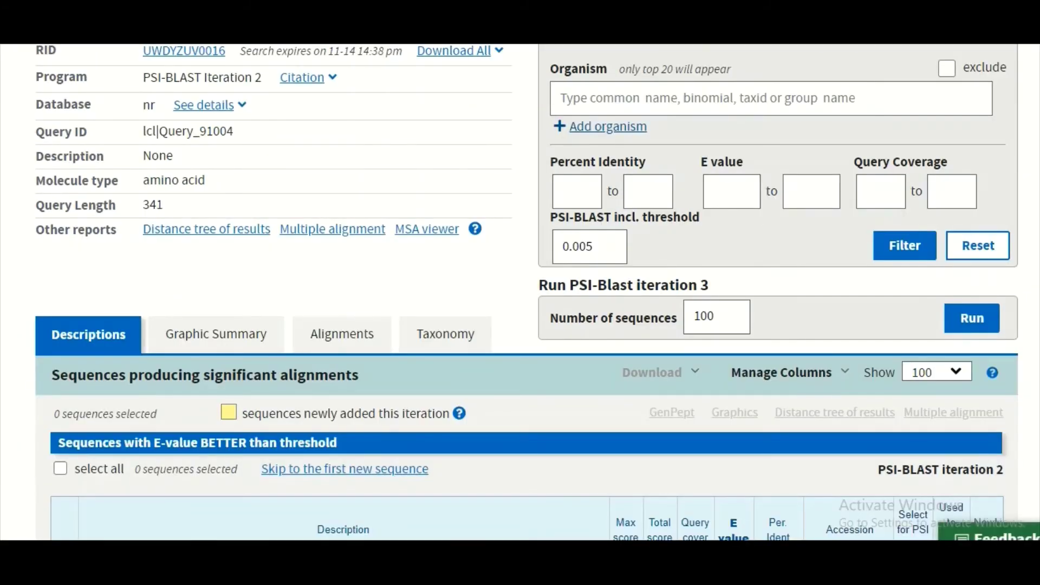
scroll(520, 293, down, 8)
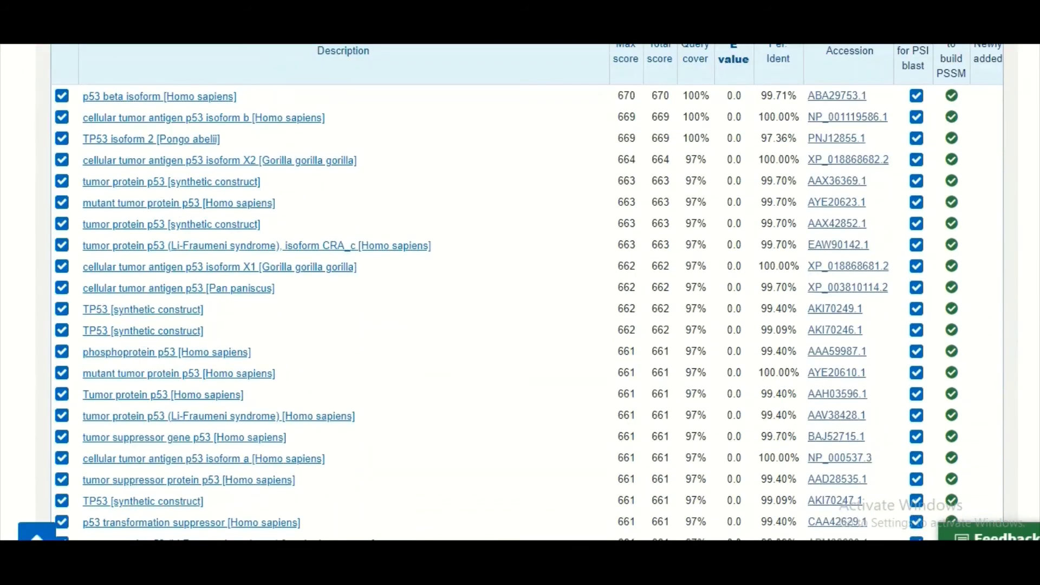
scroll(520, 293, up, 2)
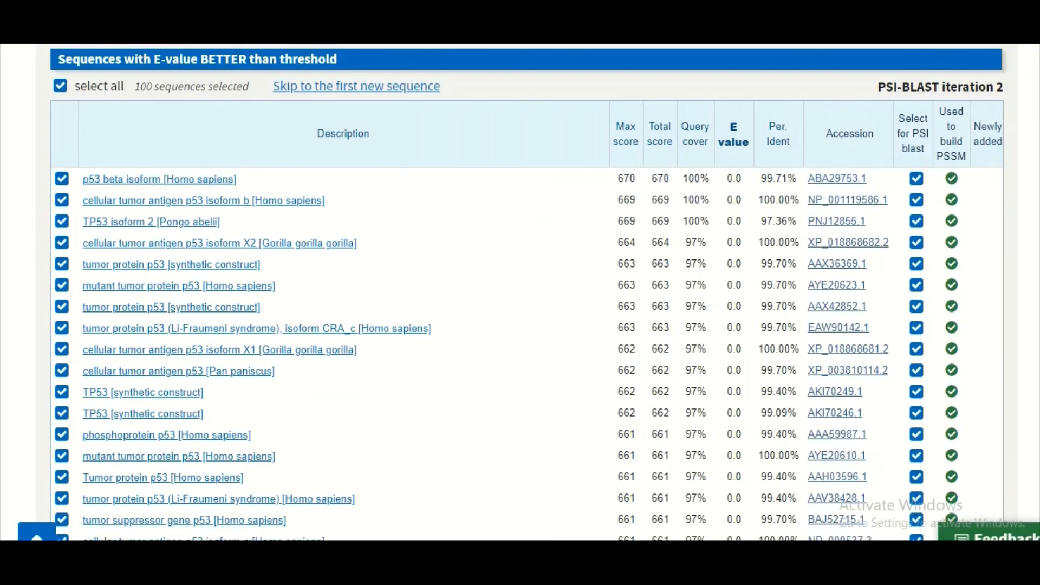
scroll(520, 293, down, 20)
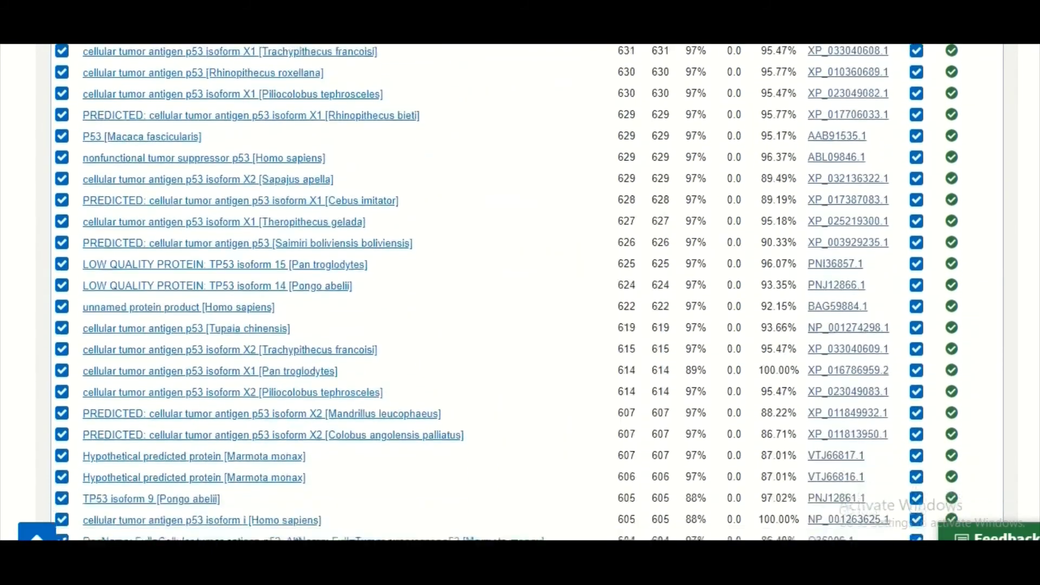
scroll(528, 292, down, 3)
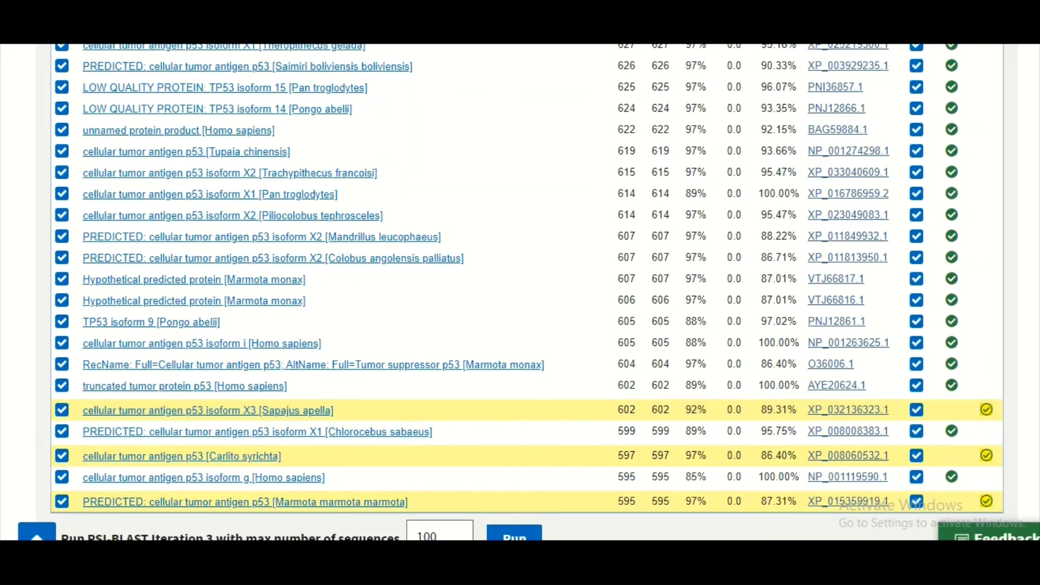
scroll(521, 293, down, 2)
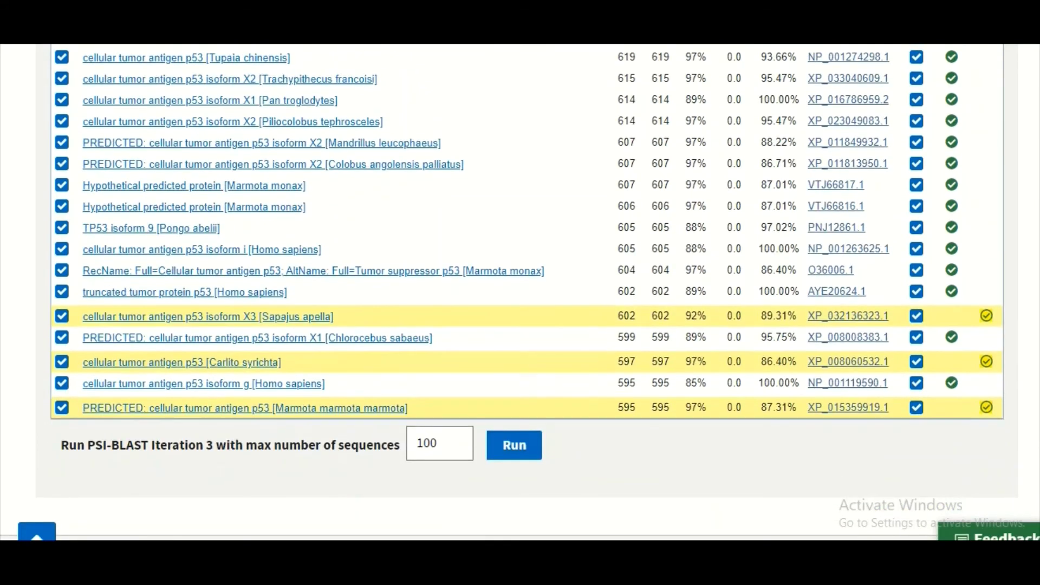
scroll(520, 292, down, 1)
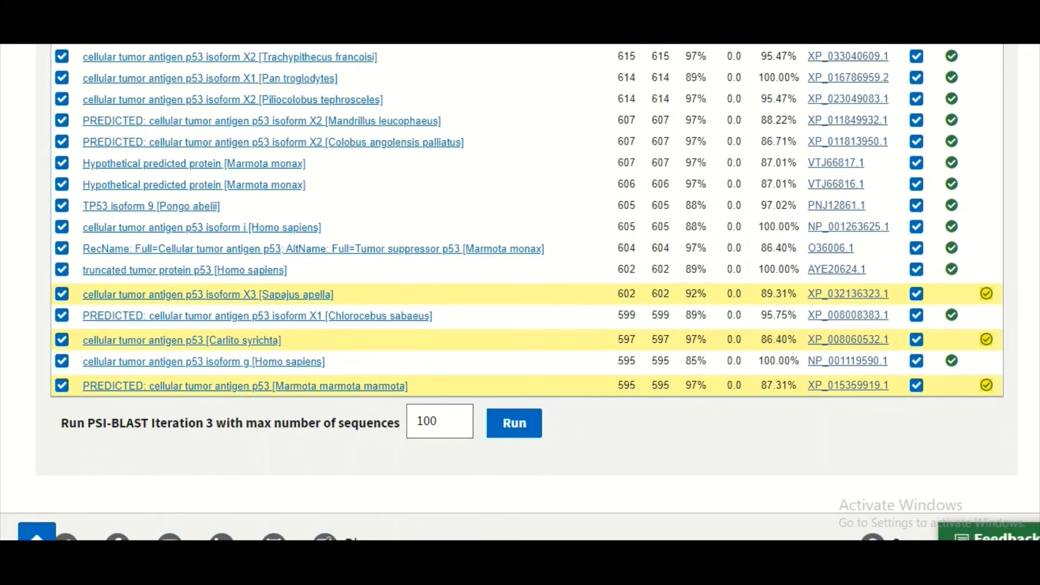
scroll(521, 293, up, 1)
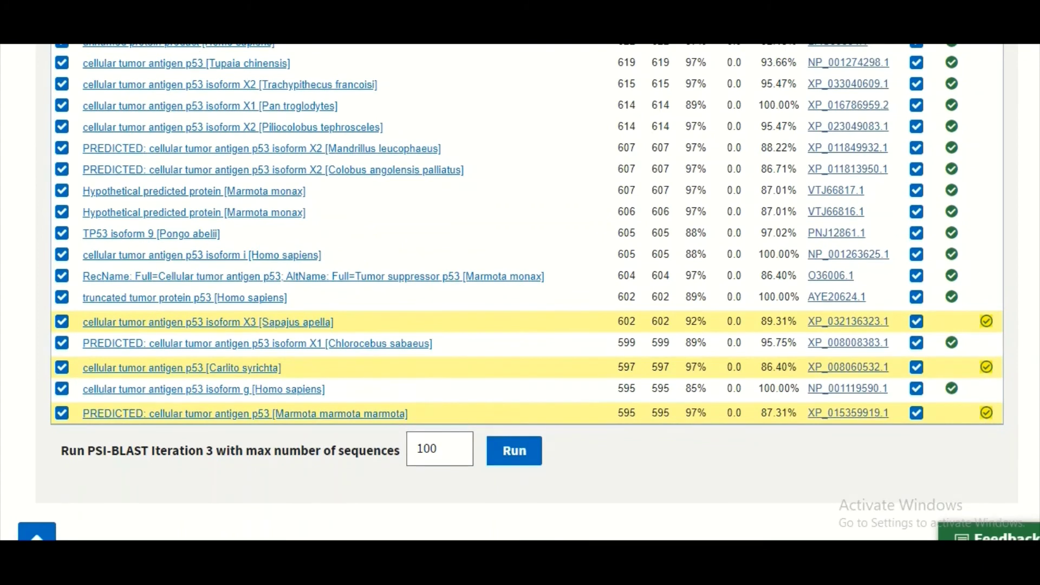